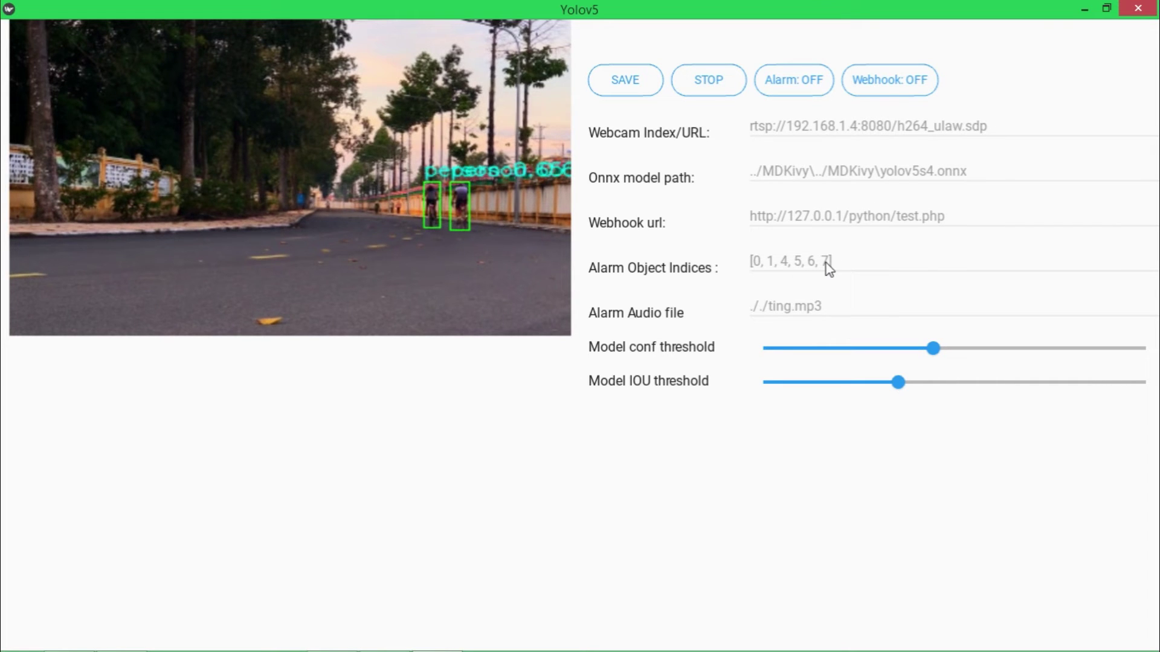
Step: Append ', 9' to the Alarm Object Indices so it reads [0, 1, 4, 5, 6, 7, 9]
click(829, 263)
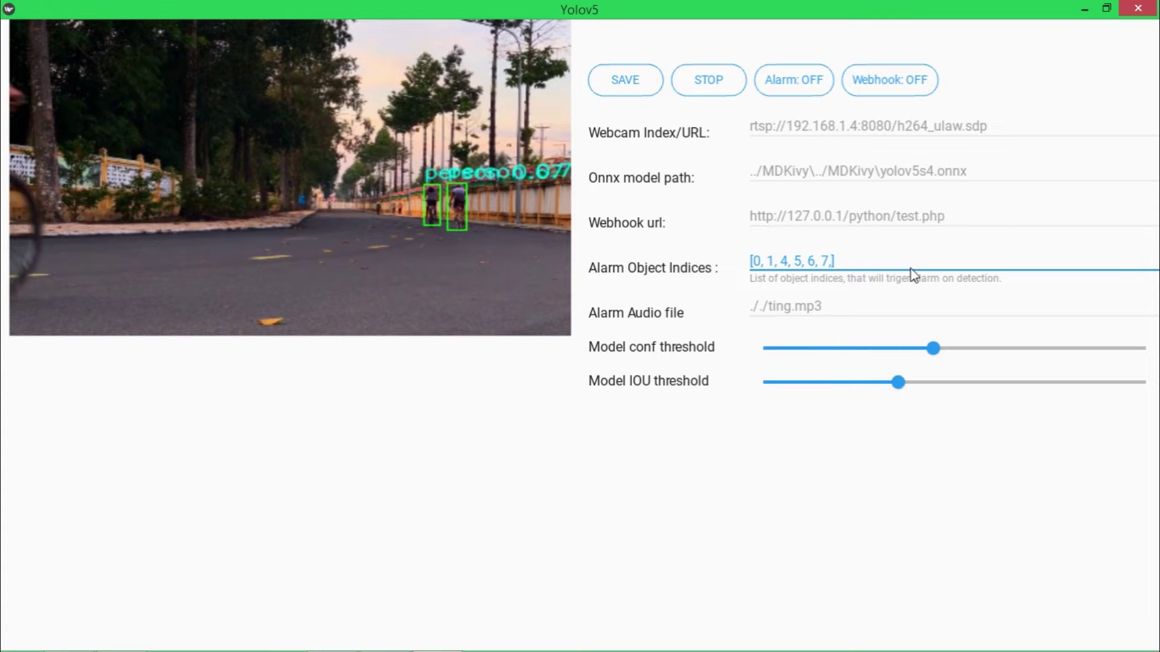
text(,9)
key(Return)
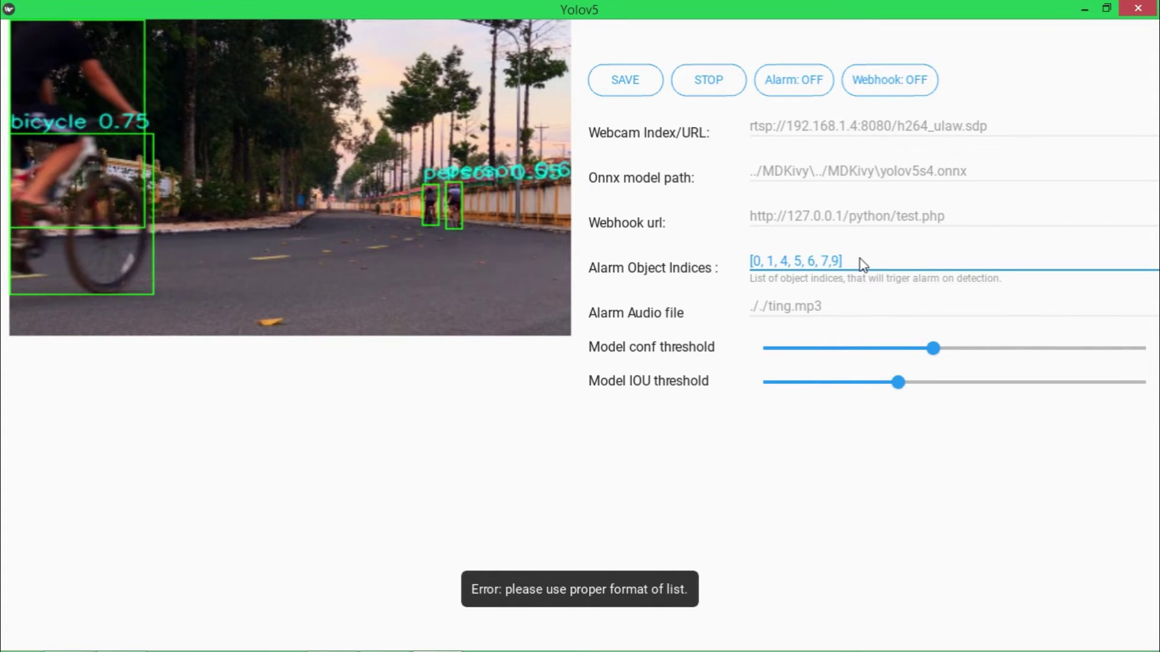
key(Left)
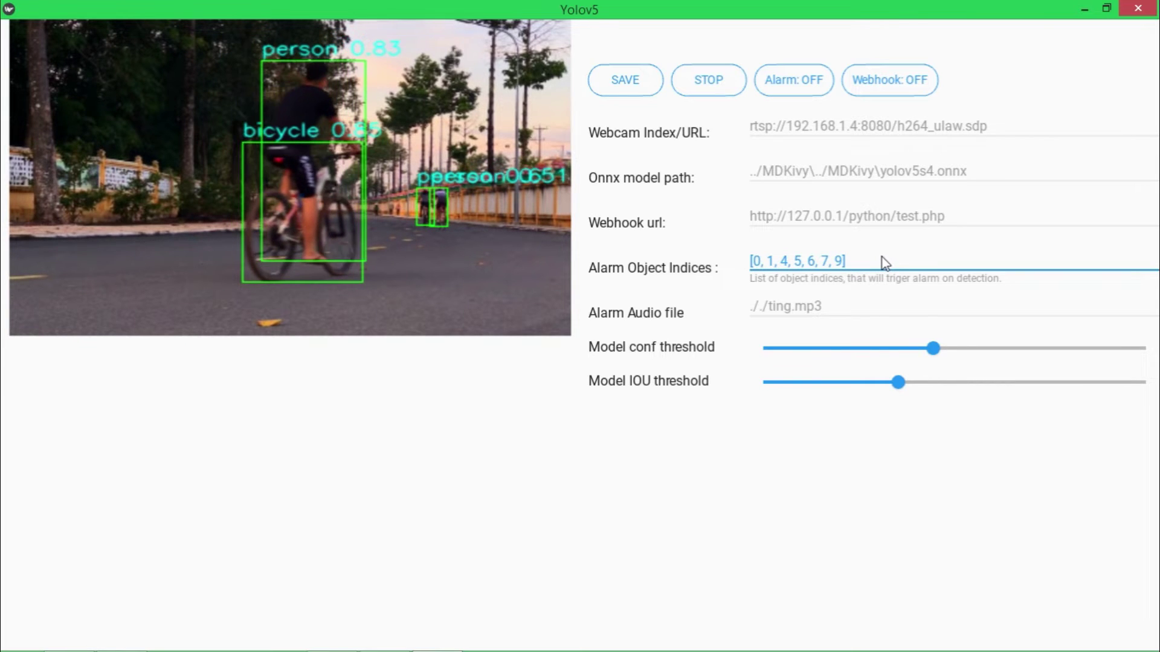
text(po)
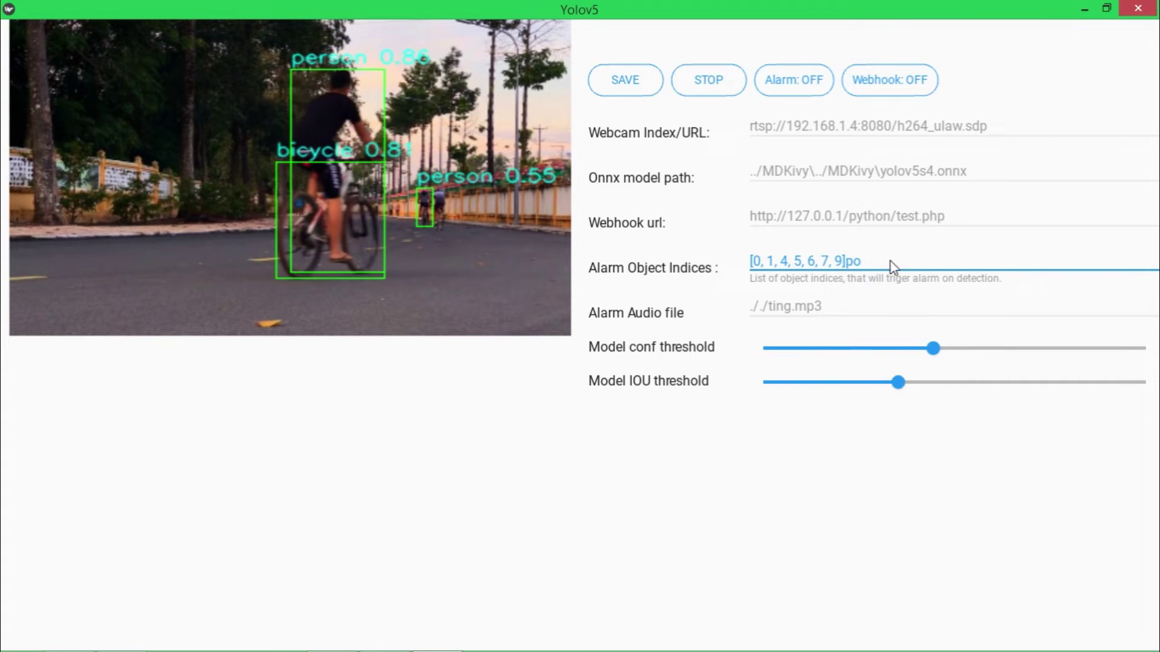
key(Return)
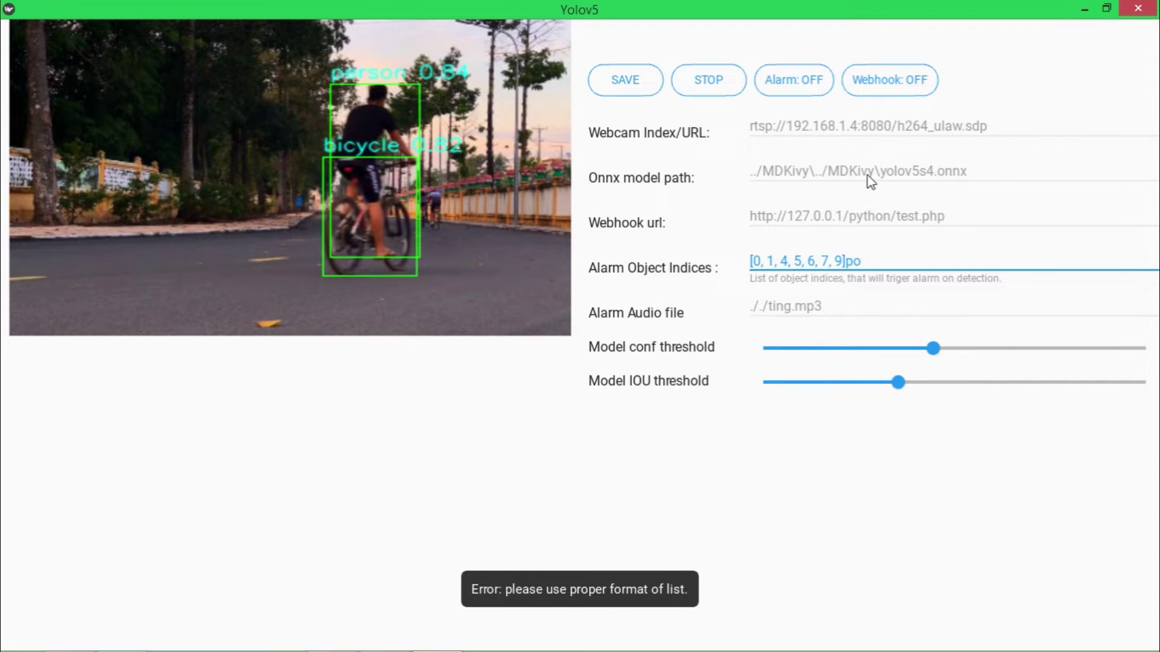
key(BackSpace)
key(BackSpace)
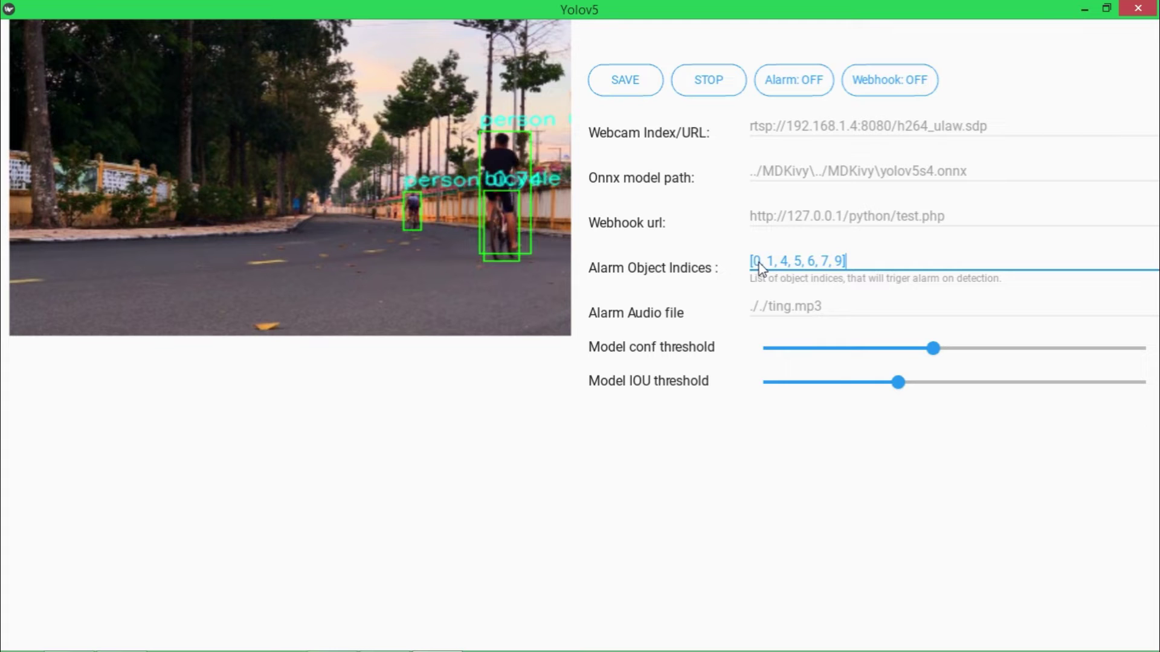
drag(781, 262, 852, 263)
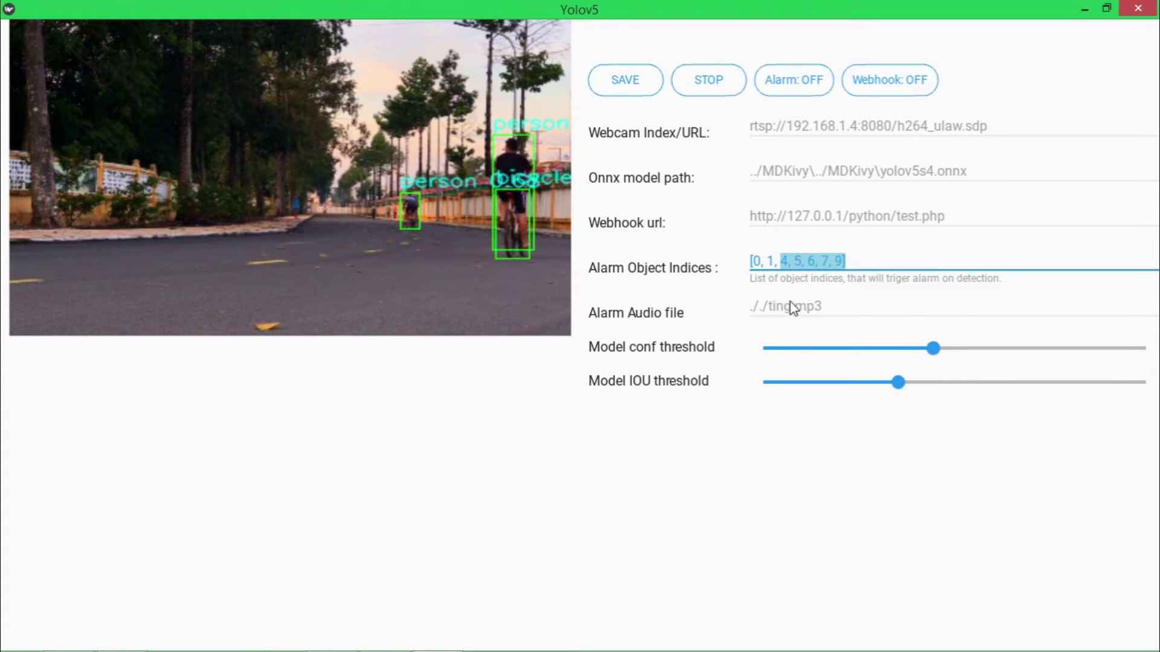
click(627, 324)
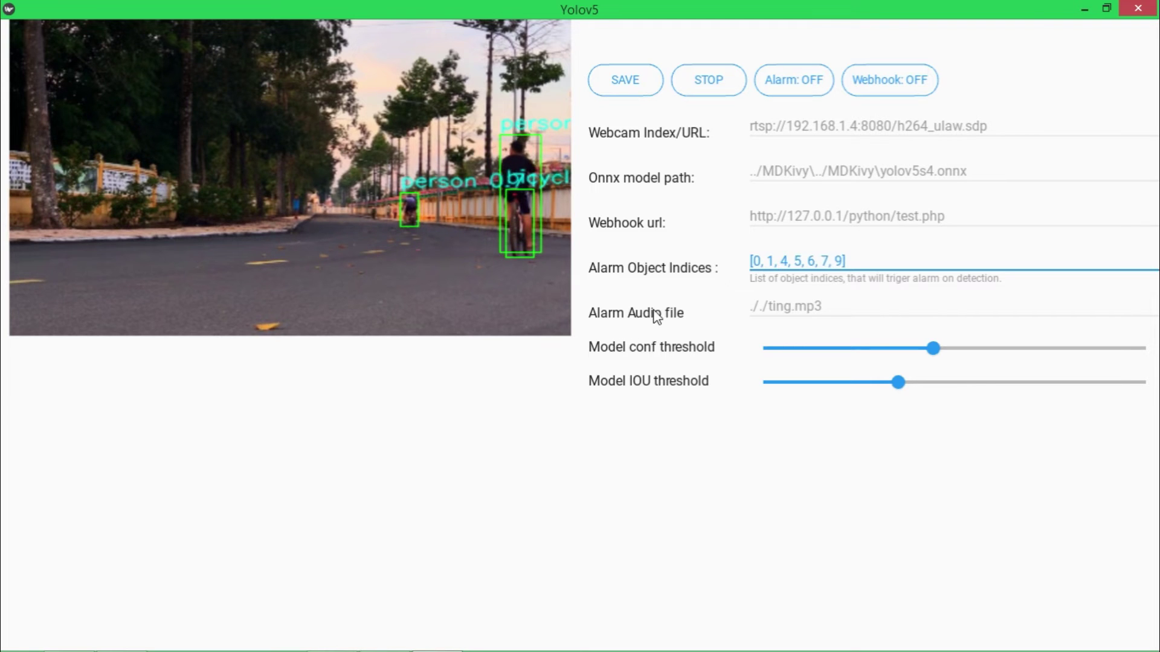
click(655, 315)
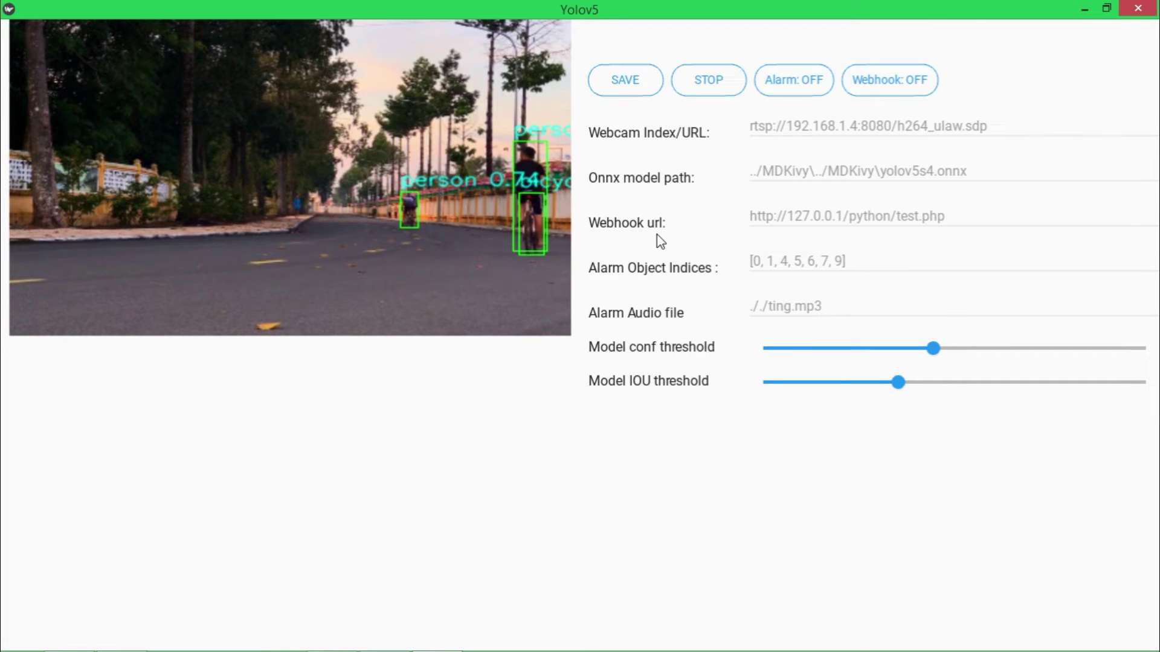
click(950, 215)
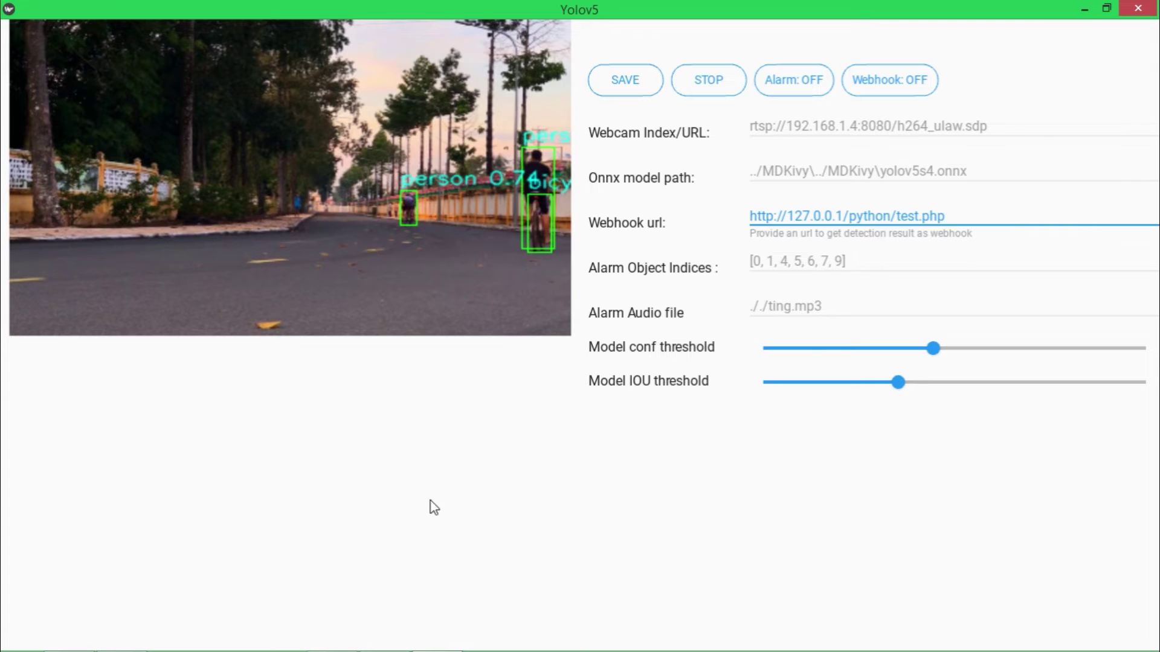
click(892, 238)
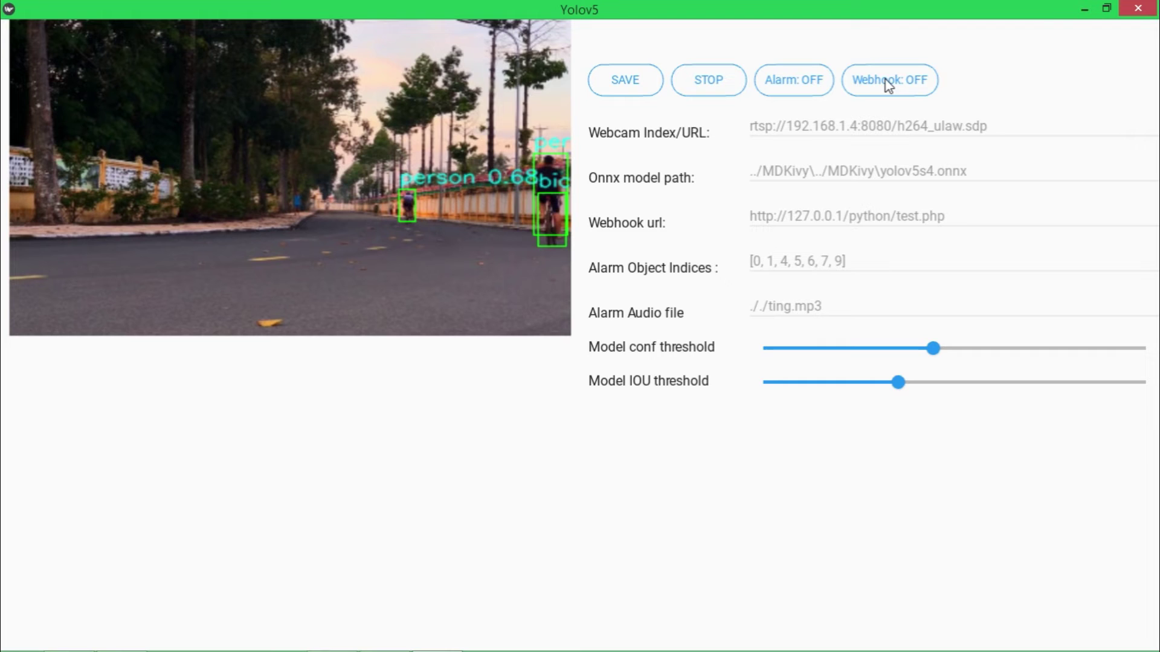
click(888, 84)
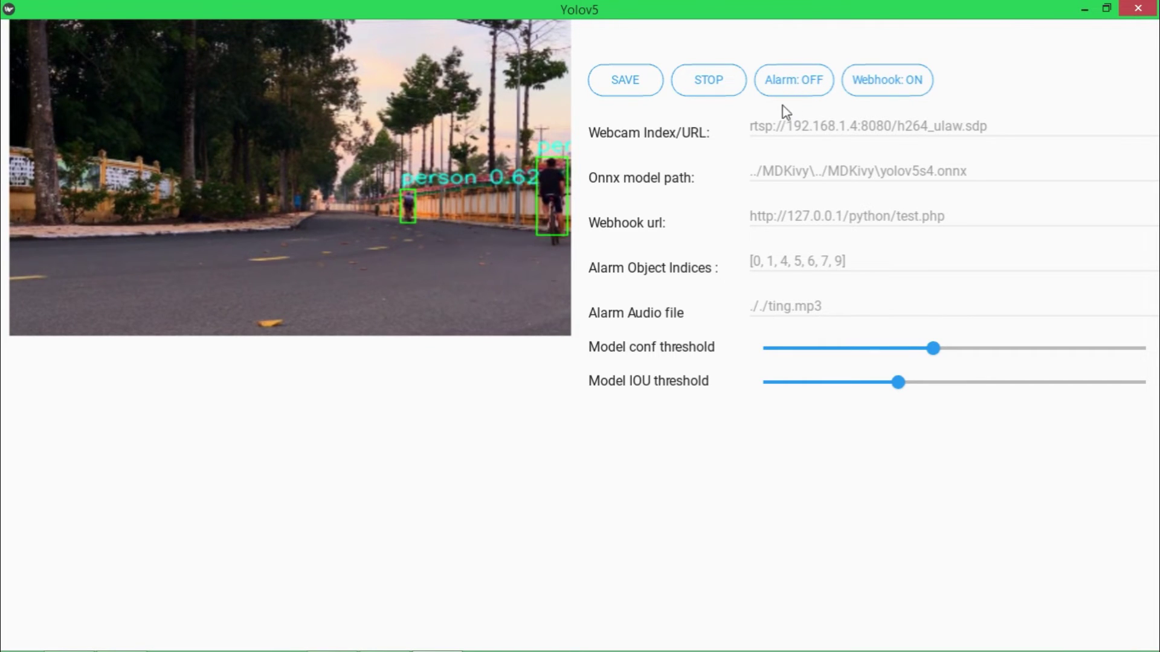
click(902, 82)
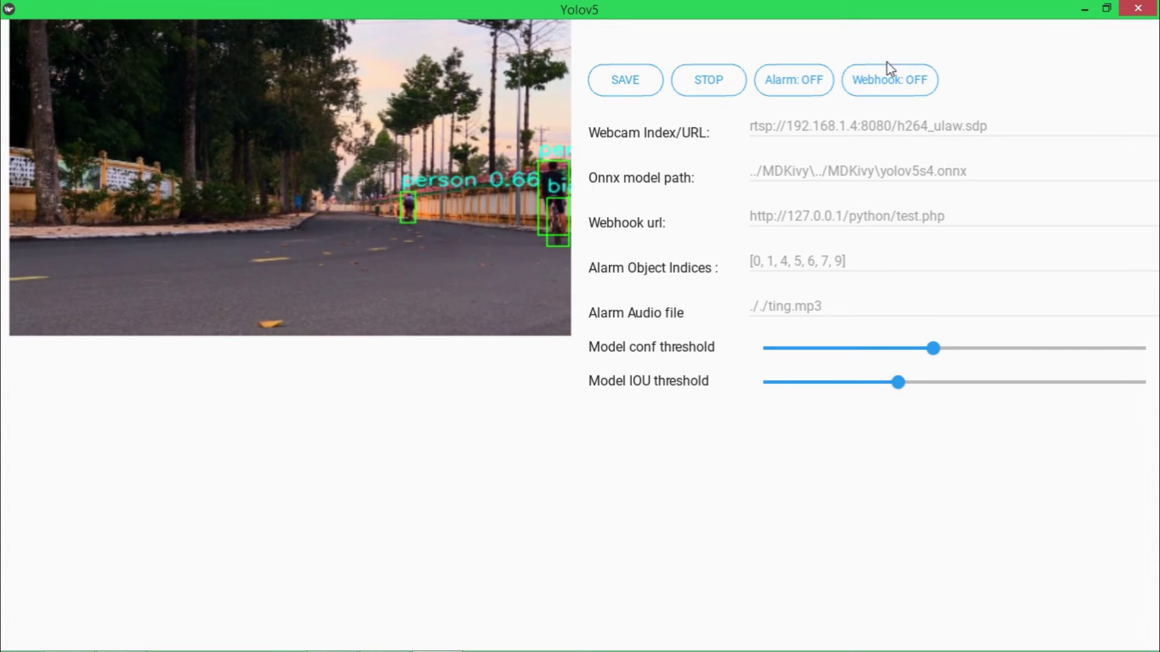
click(888, 76)
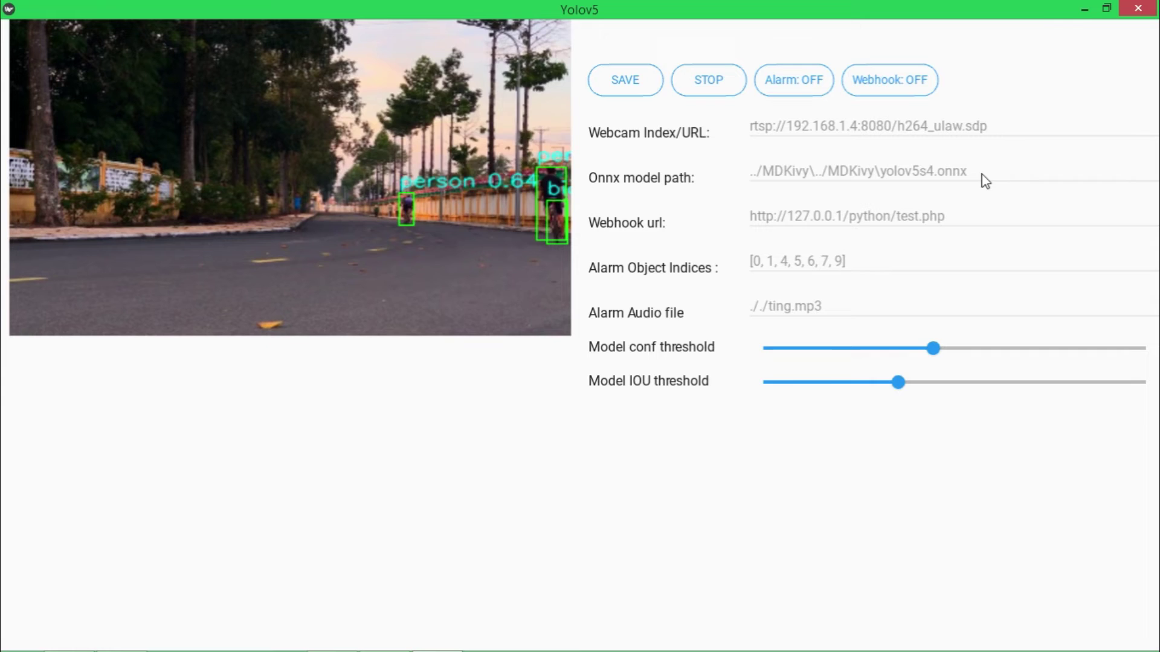
Step: Dismiss the Onnx model file chooser without picking a file, then save the settings
click(937, 174)
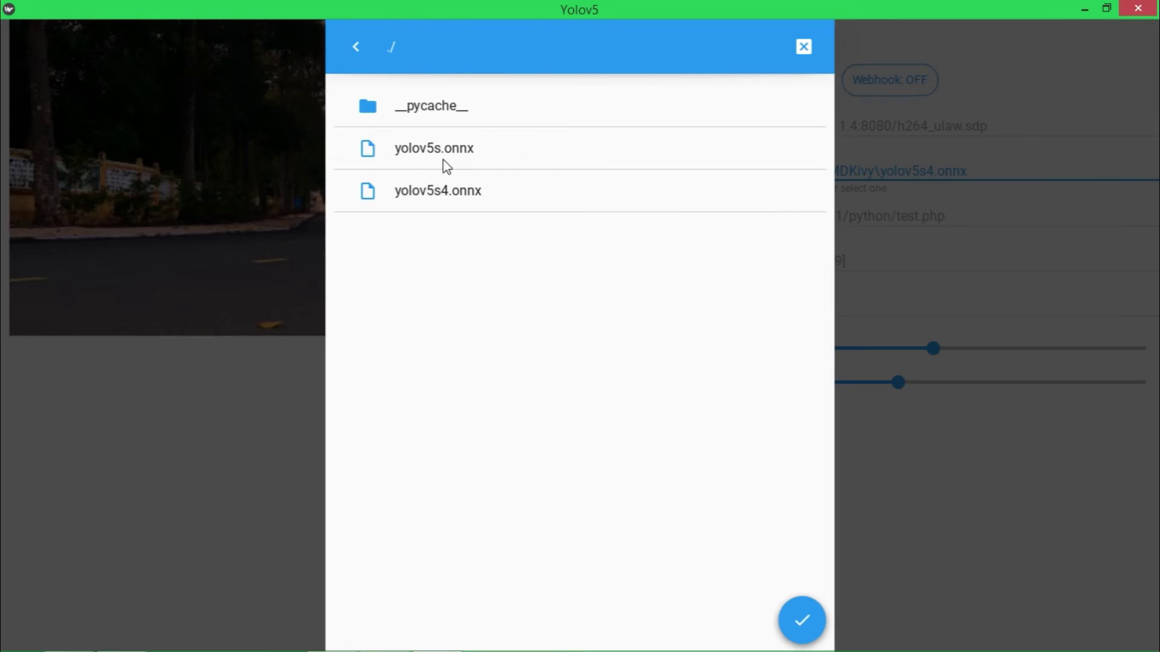
click(804, 48)
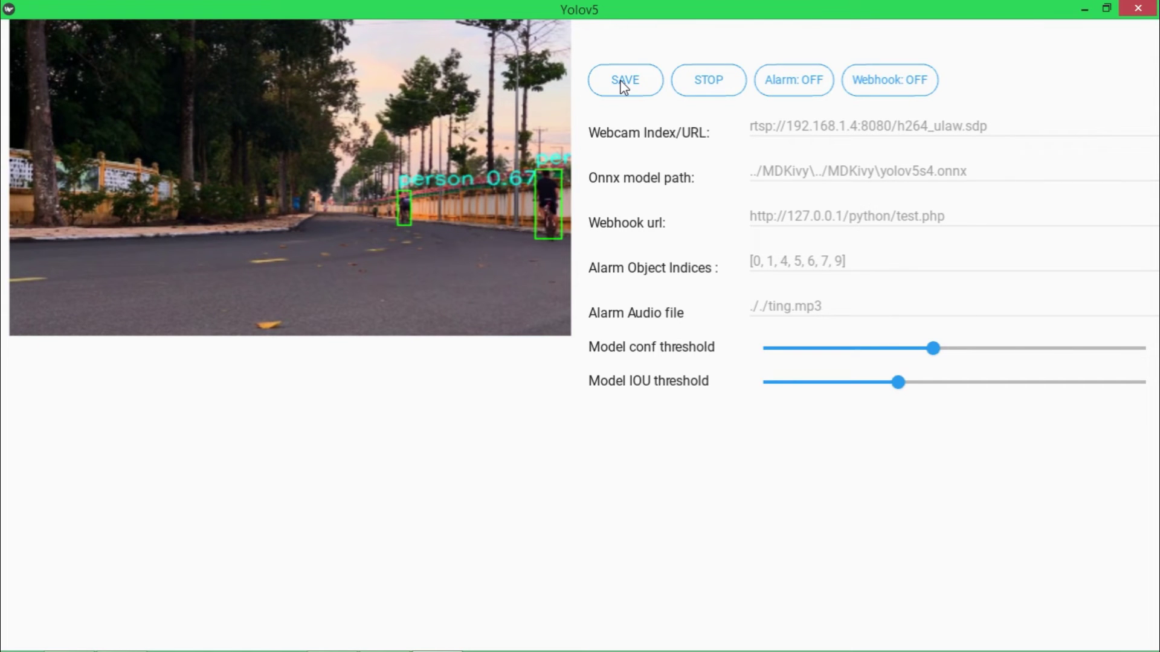
click(622, 86)
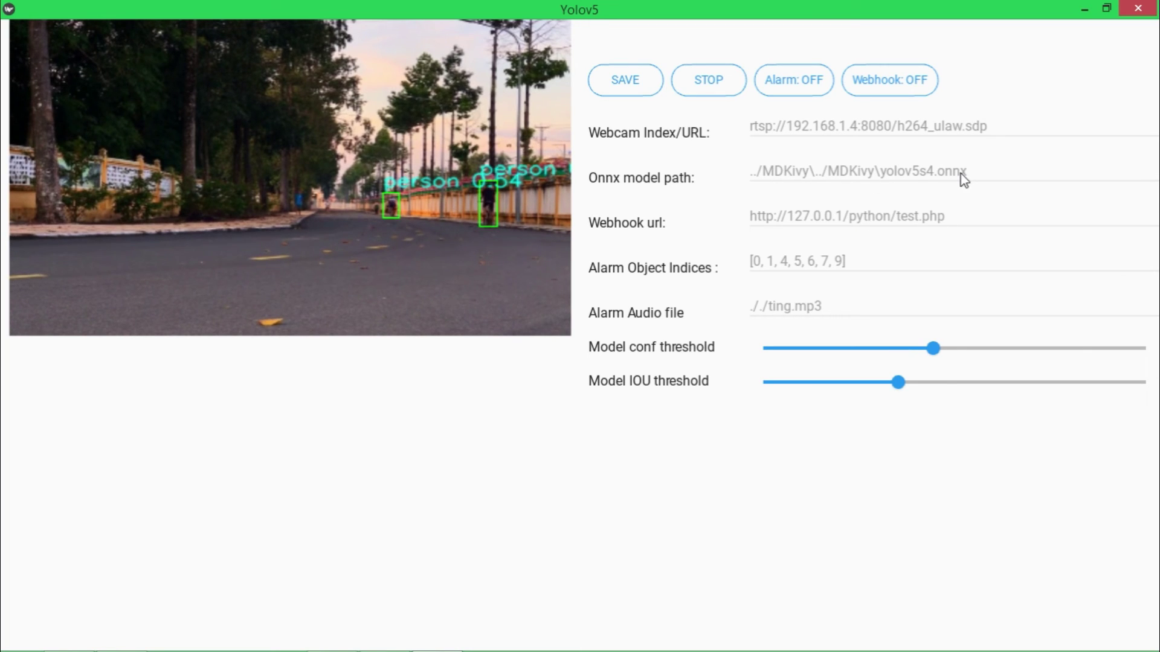
Step: Delete the leading characters of the Webcam Index/URL address and stop detection
click(990, 126)
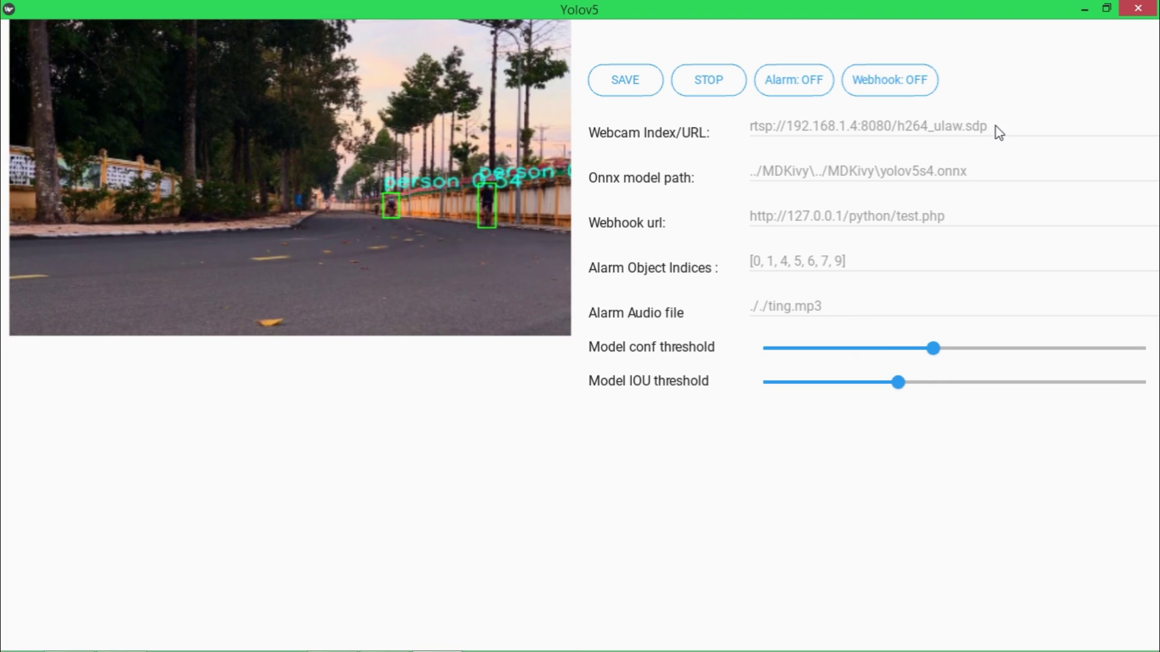
click(992, 127)
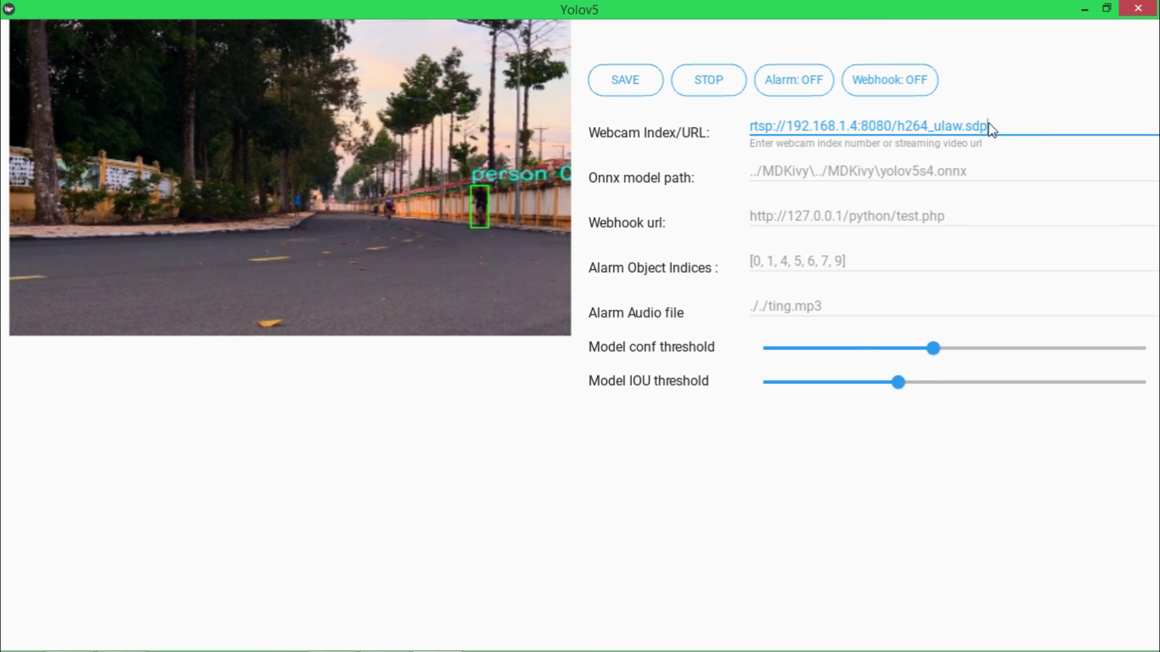
click(750, 127)
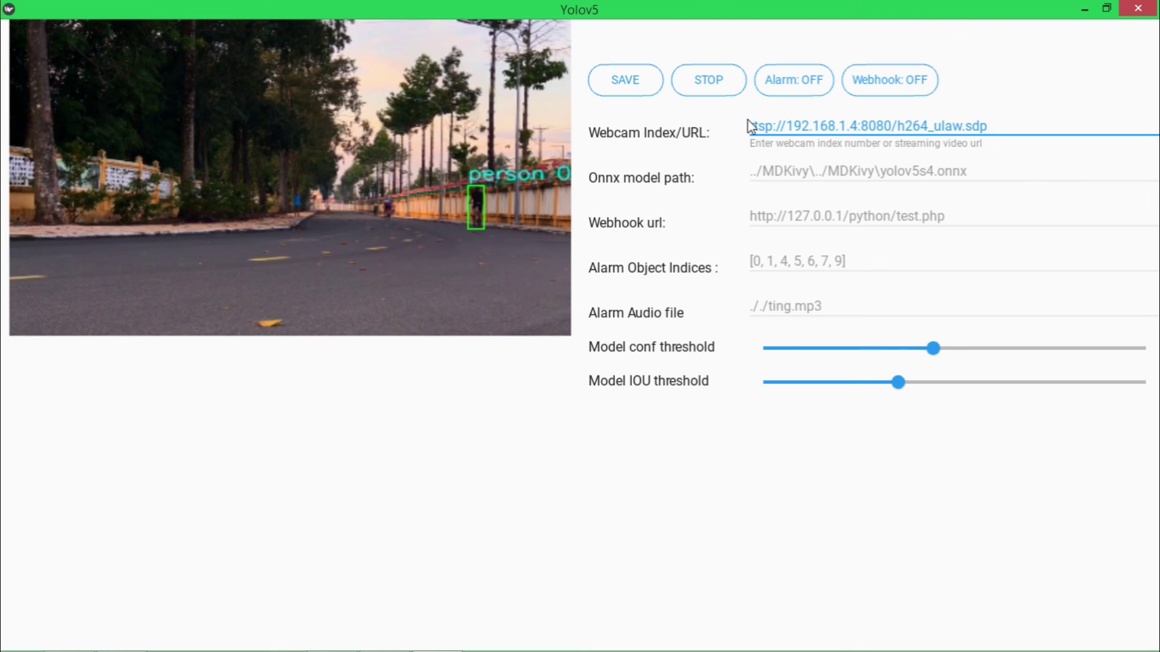
text(0)
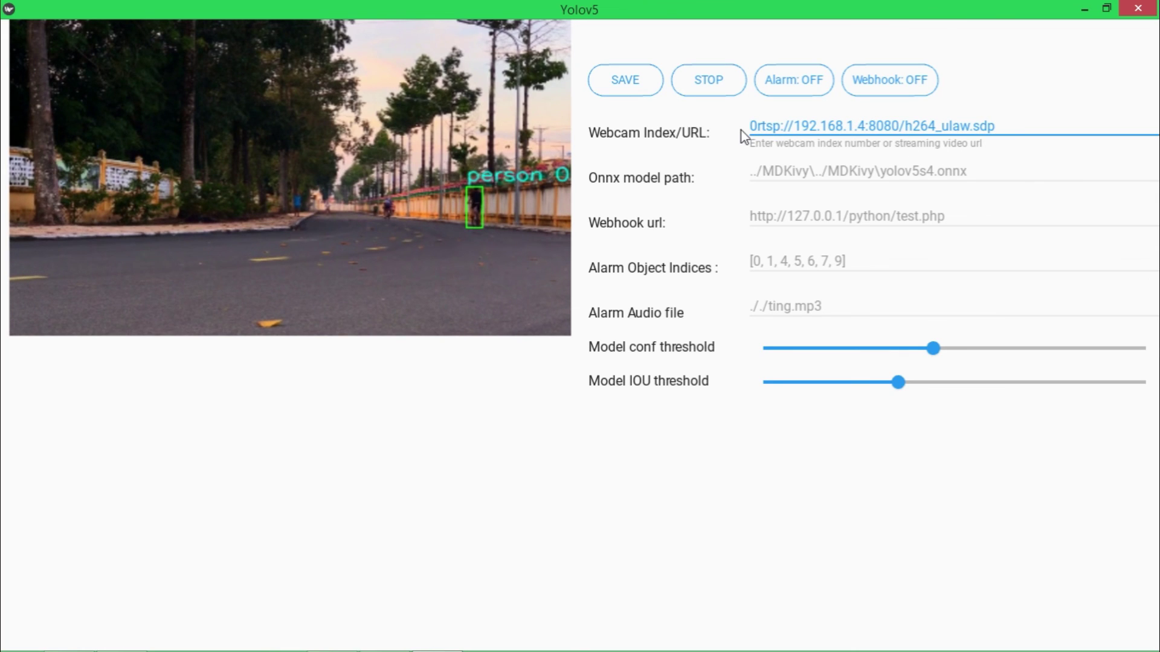
drag(766, 127, 742, 137)
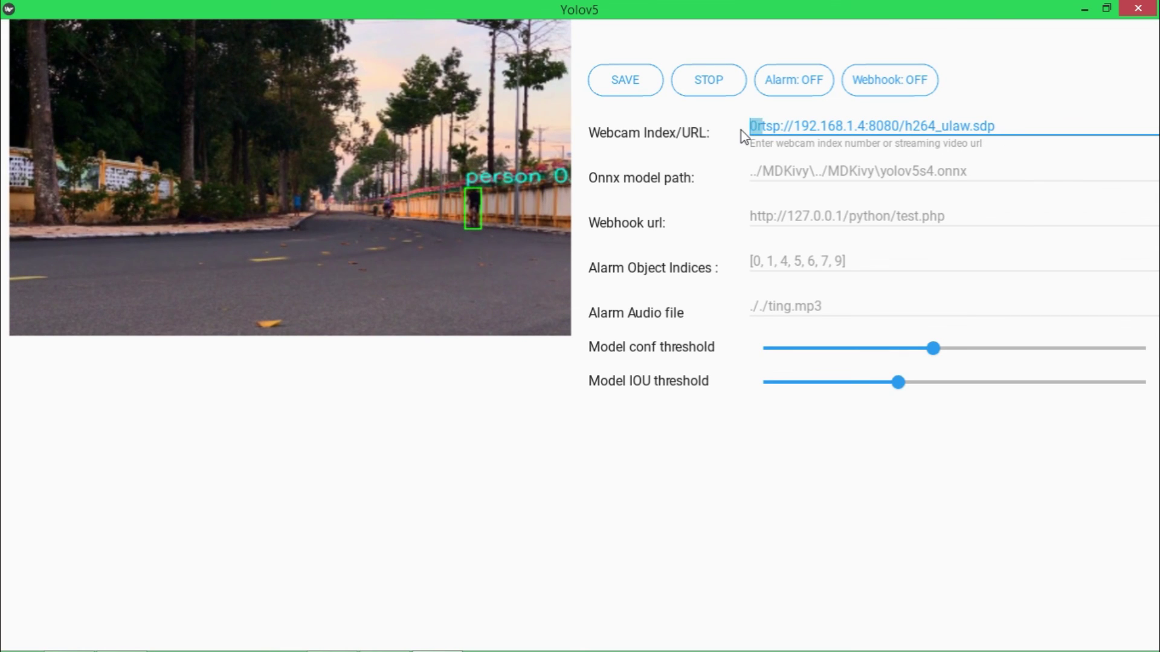
key(Delete)
key(Delete)
key(Delete)
key(Delete)
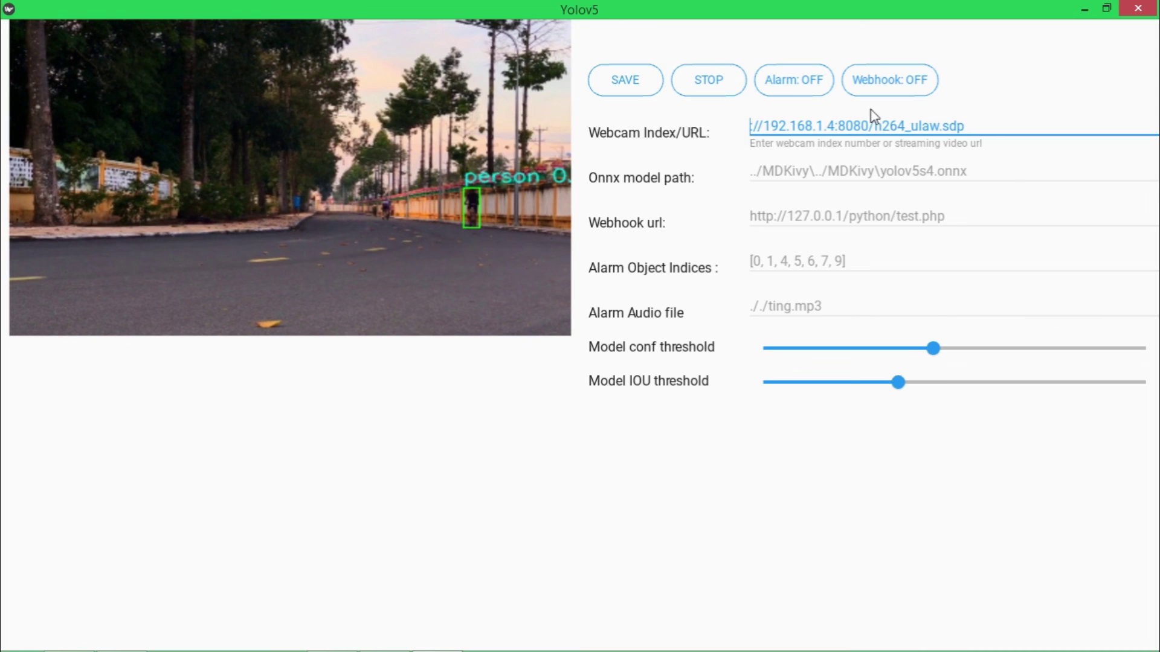
click(715, 78)
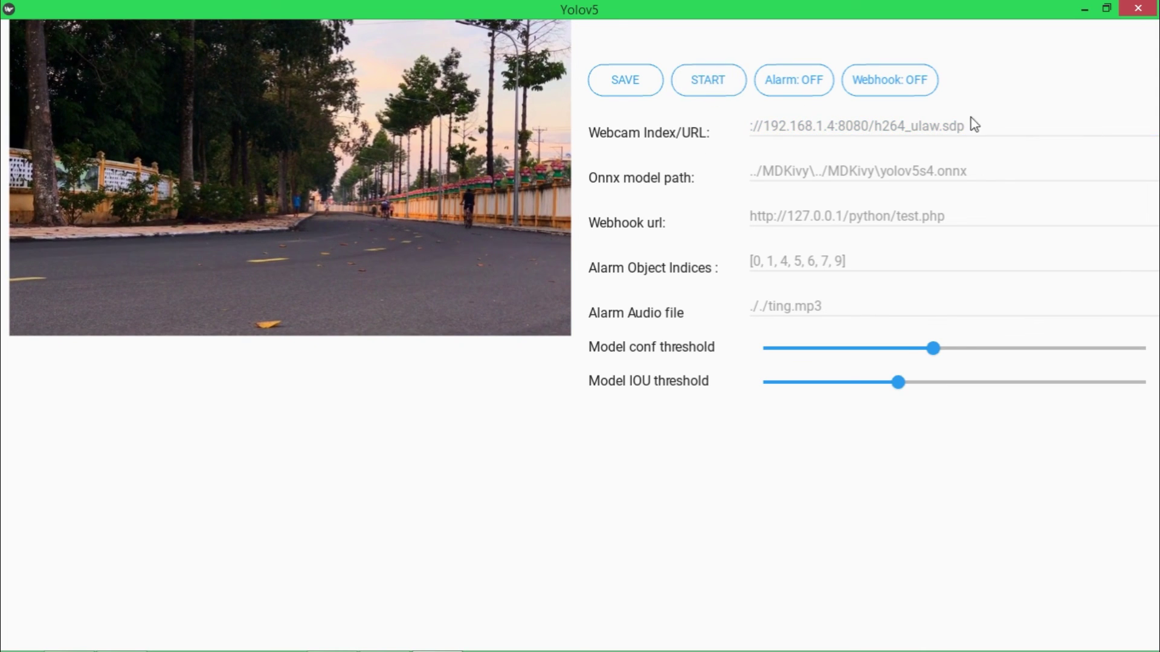
Step: Replace the remaining webcam address with index 0 and save the settings
drag(969, 128, 750, 133)
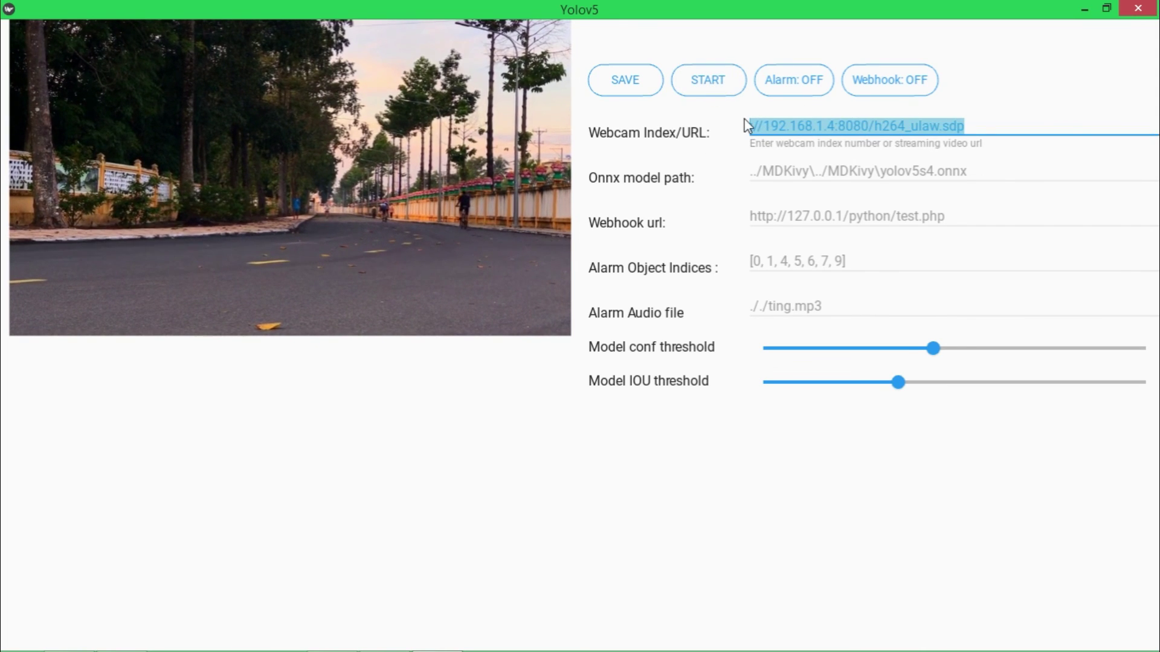
text(0)
click(430, 438)
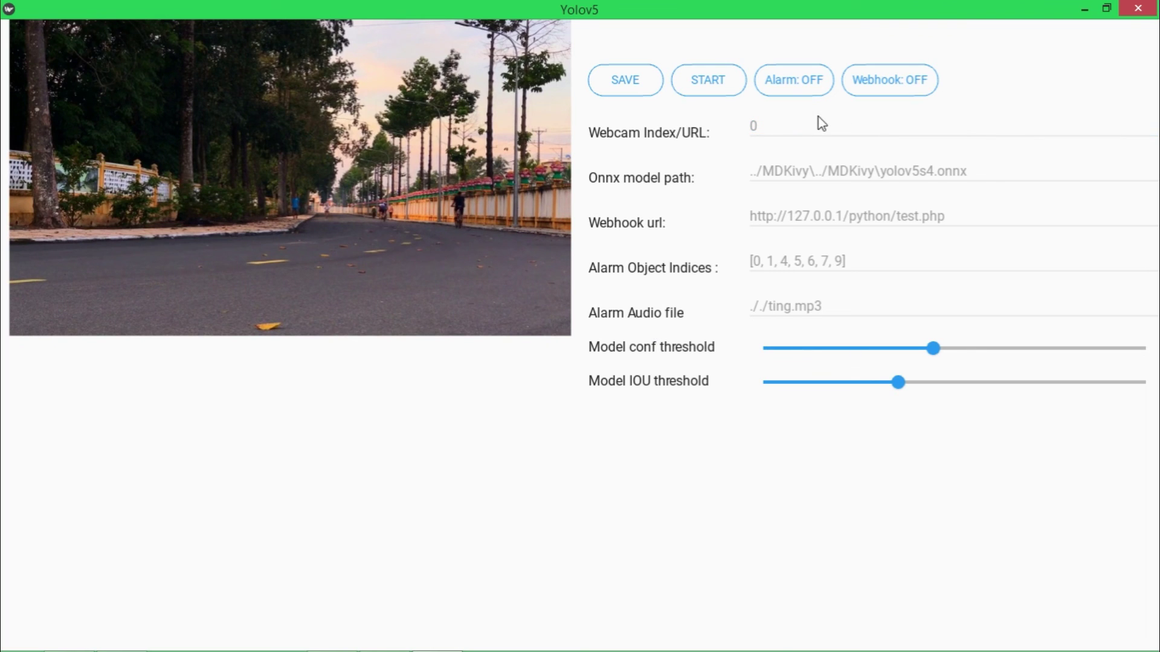
click(779, 125)
key(BackSpace)
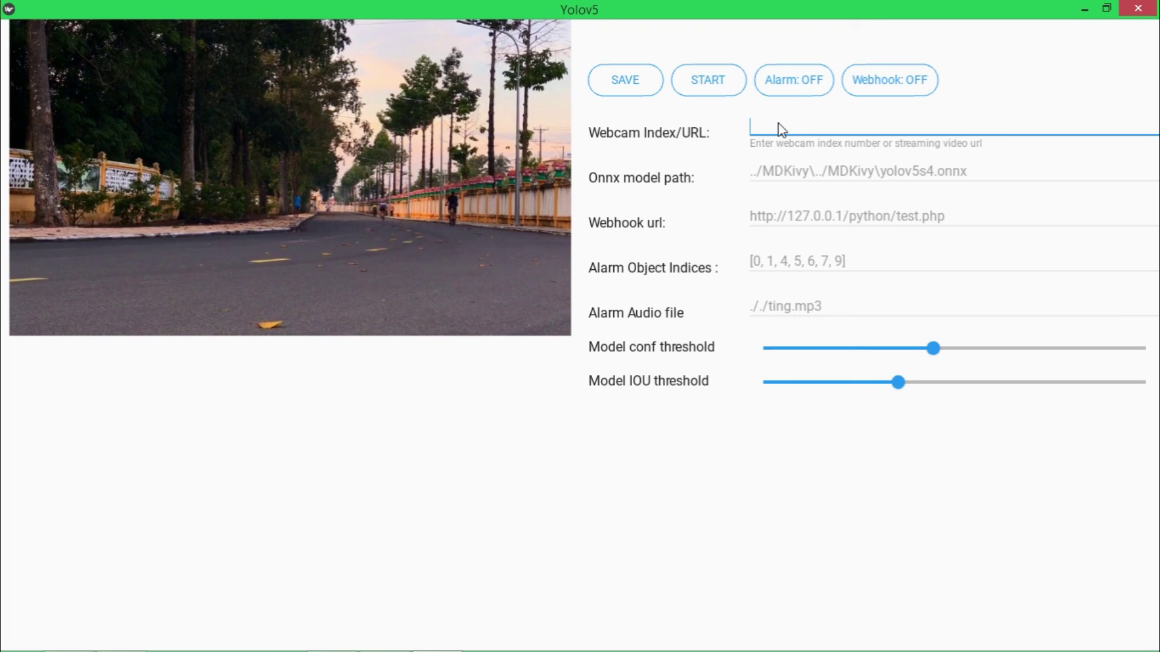
text(0)
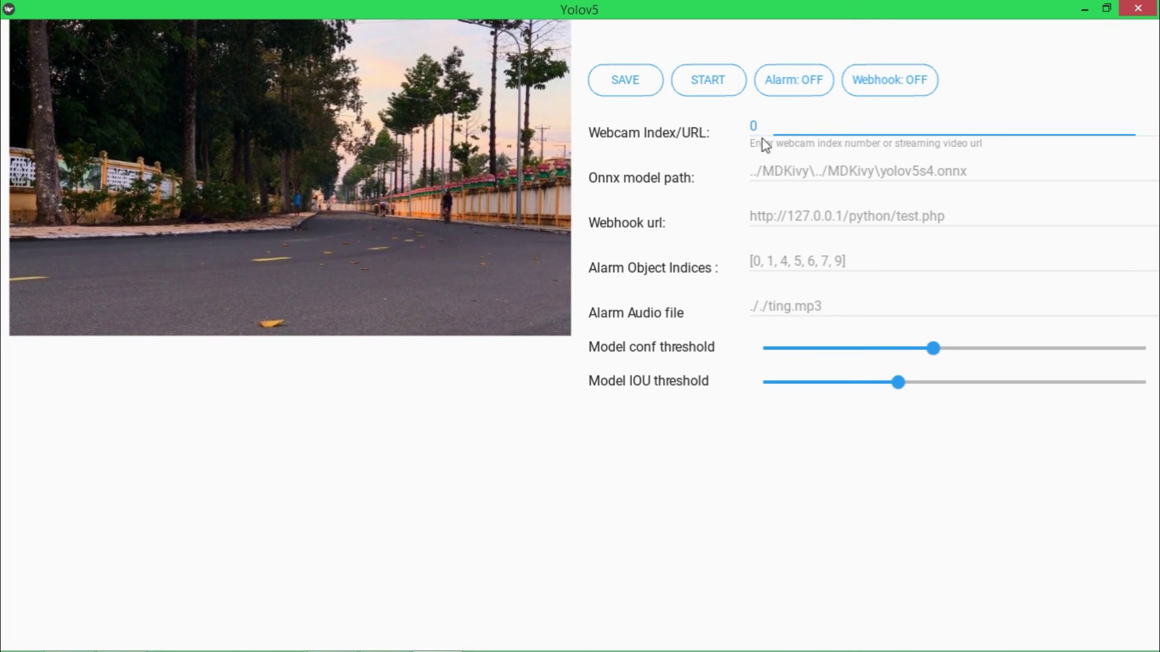
key(Return)
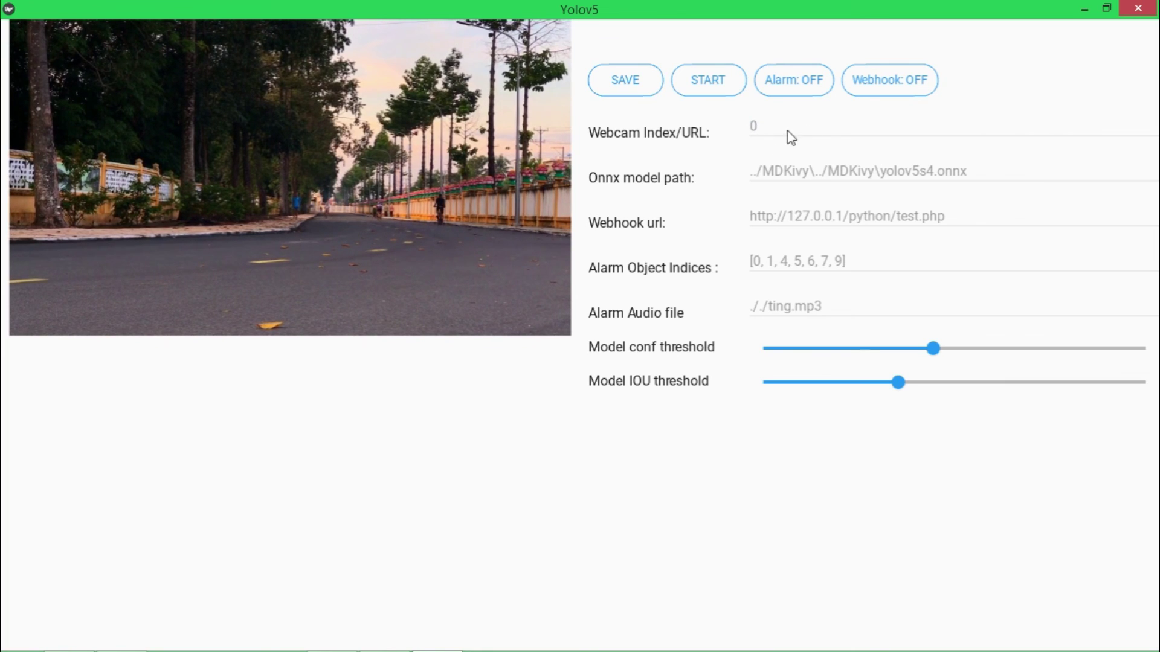
click(628, 82)
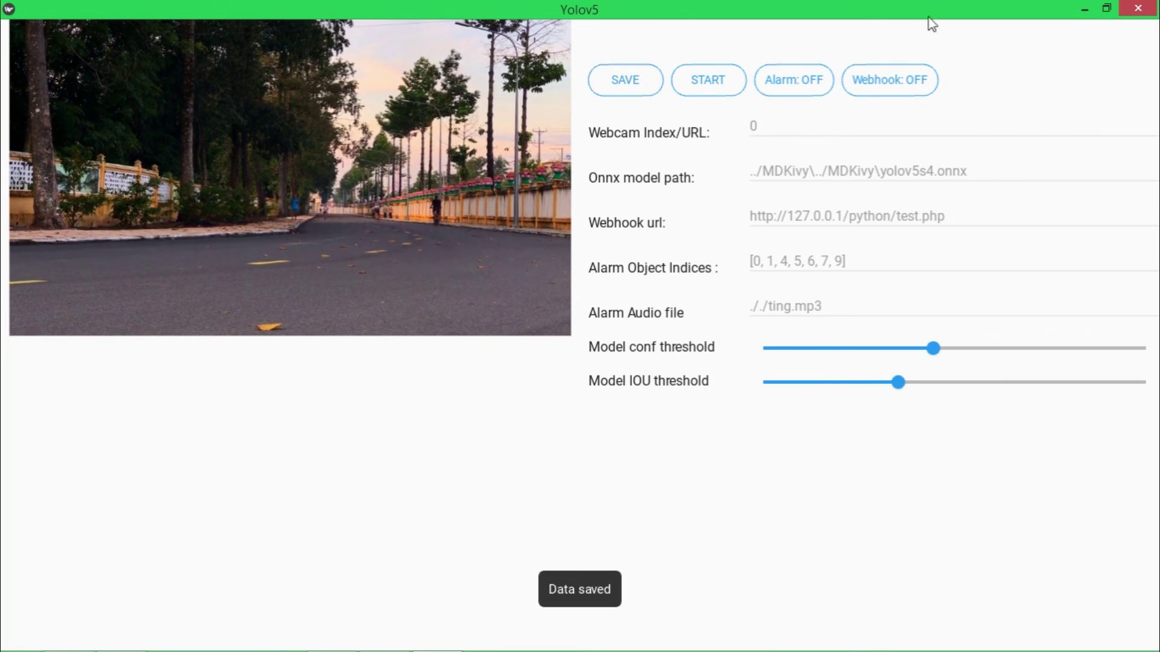